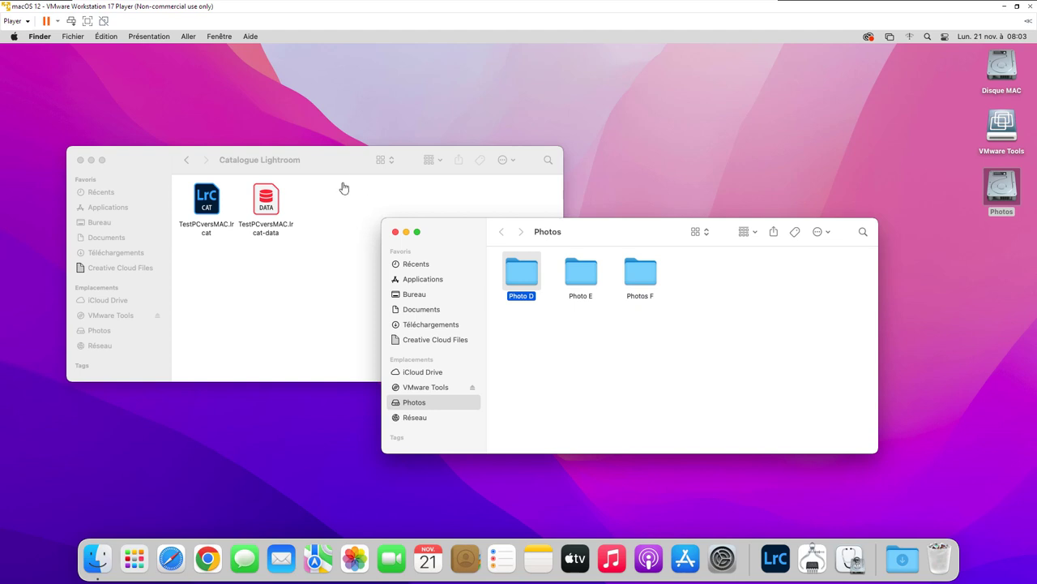
# Open TestPCversMAC.lrcat from Documents > Catalogue Lightroom in Lightroom Classic
pyautogui.press('Num_Lock')
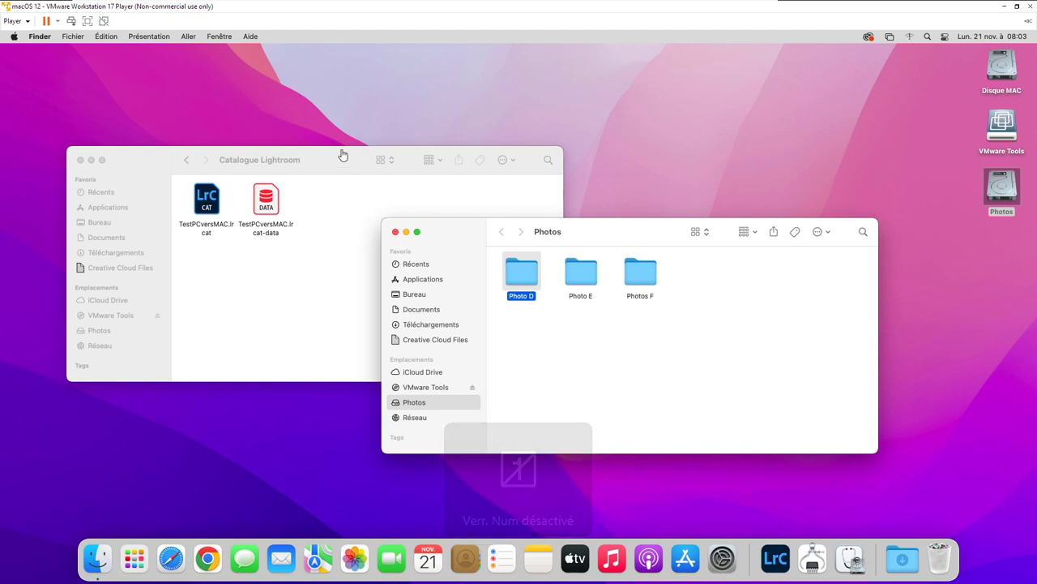
pyautogui.click(343, 154)
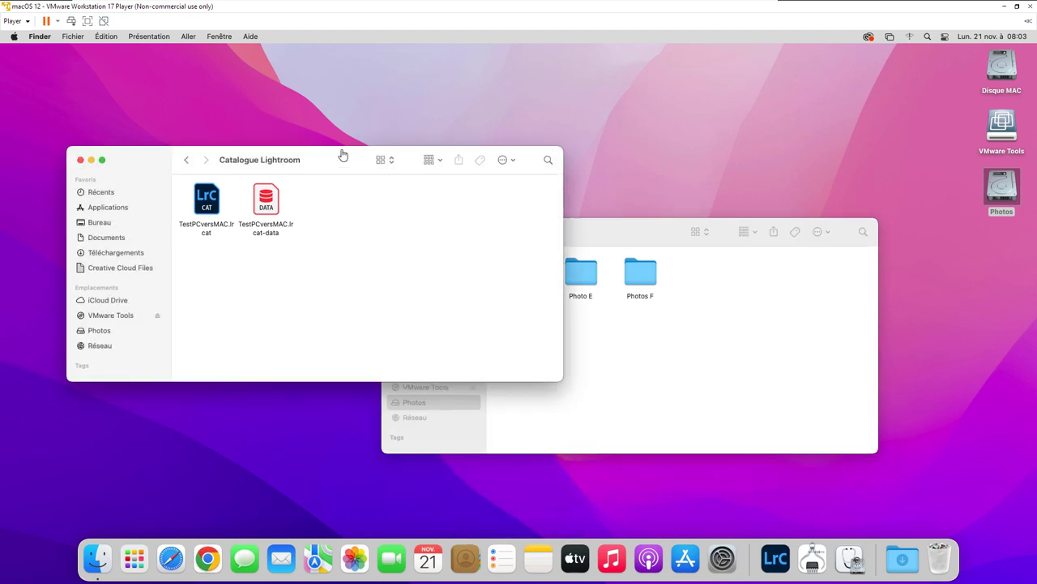
pyautogui.press('super+Up')
pyautogui.press('c')
pyautogui.press('super+Down')
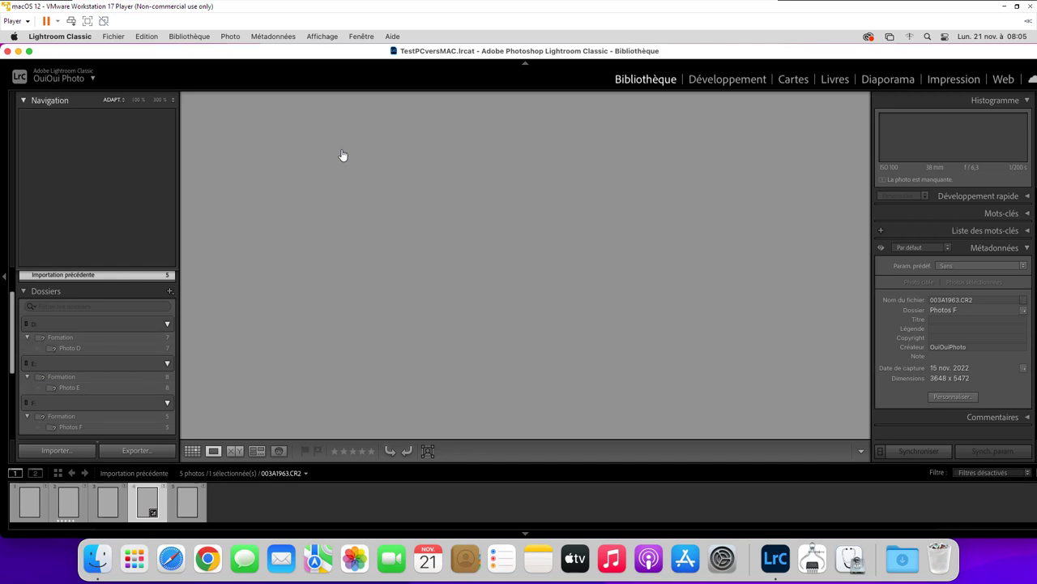
# Collapse the Navigator panel to reveal the full catalog and folder list
pyautogui.press('ctrl+super+0')
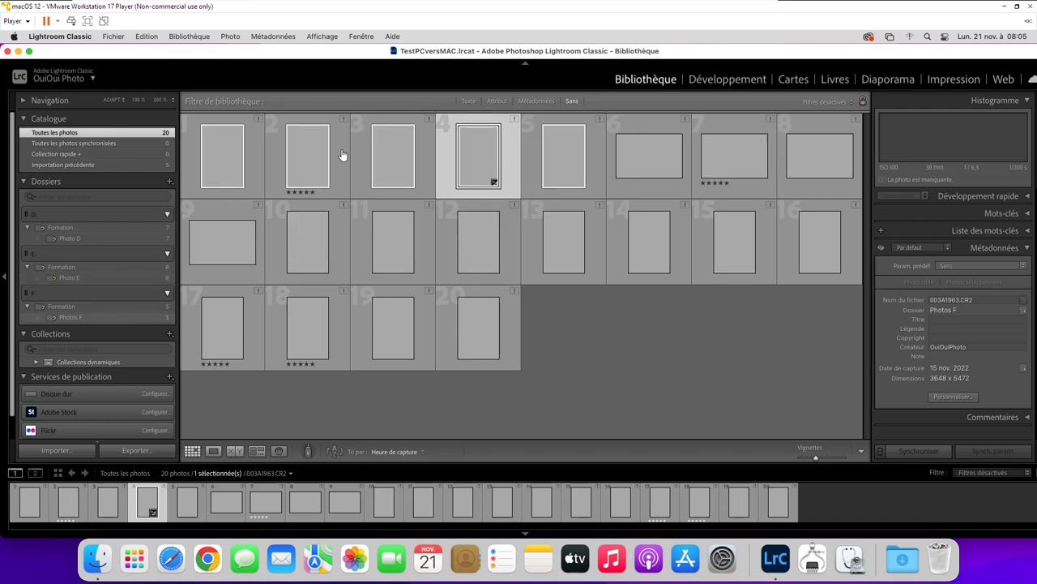
# Relink the missing Photo D folder to Photo D on the Photos drive
pyautogui.rightClick(122, 239)
pyautogui.press('Down')
pyautogui.press('Return')
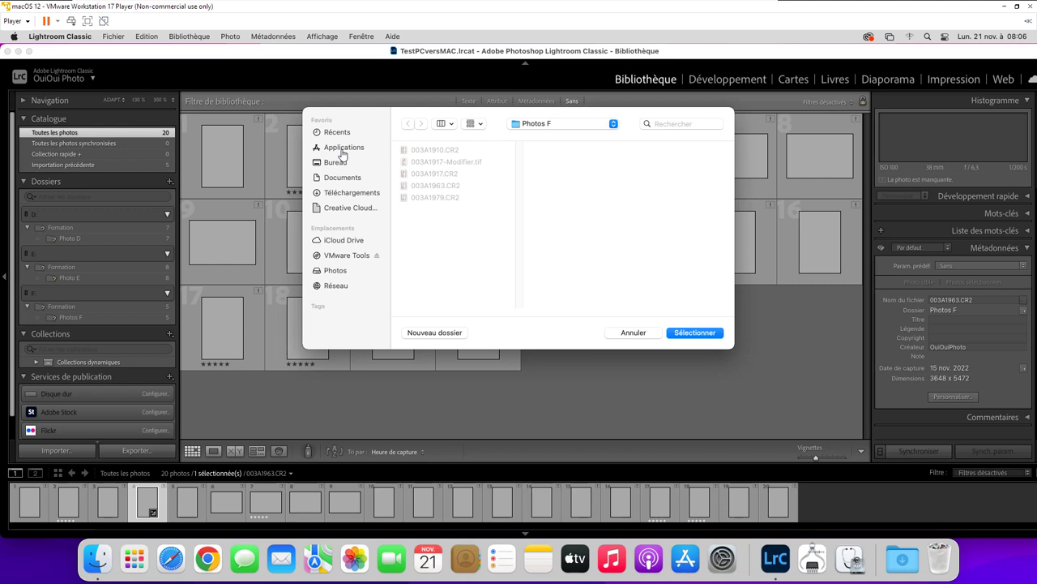
pyautogui.press('super+Up')
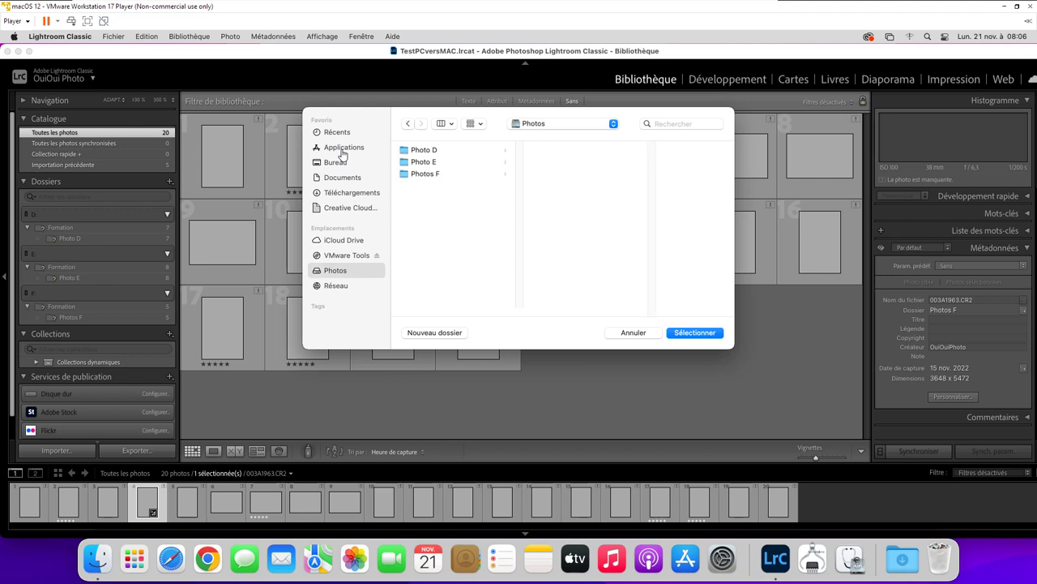
pyautogui.press('Down')
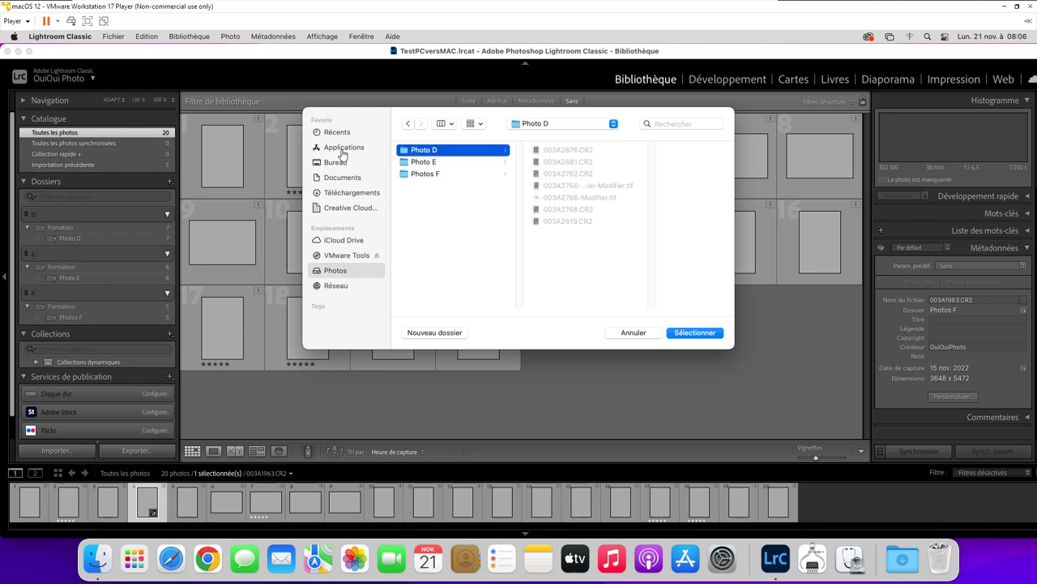
pyautogui.press('Return')
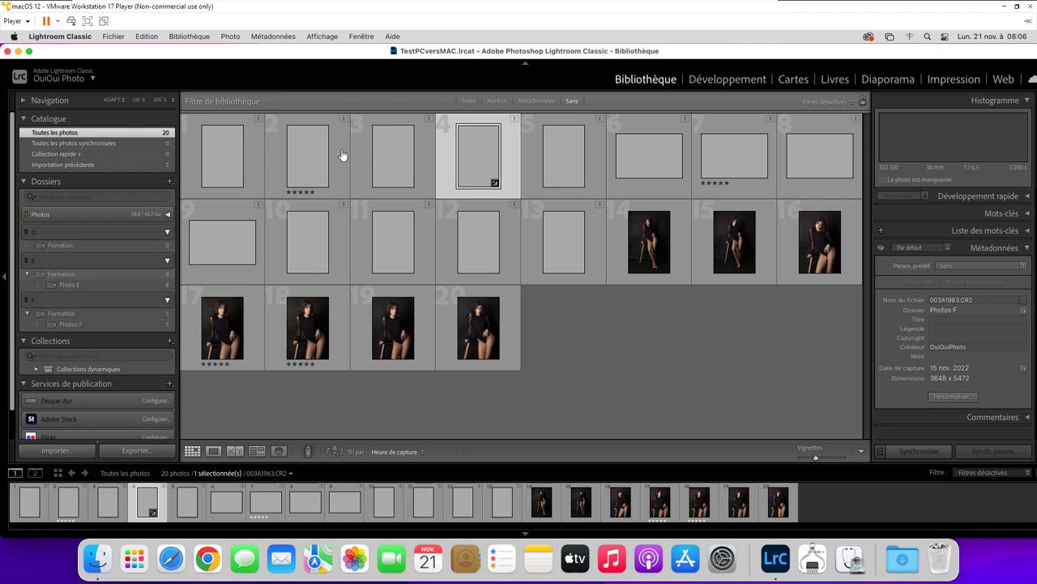
# Relink the missing Photo E folder to Photo E on the Photos drive
pyautogui.rightClick(139, 285)
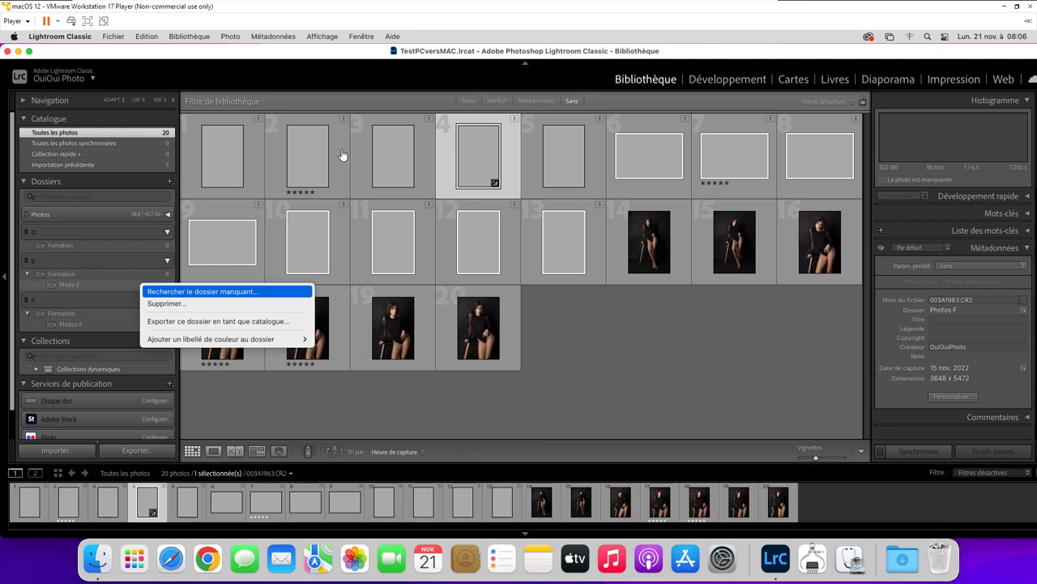
pyautogui.press('Return')
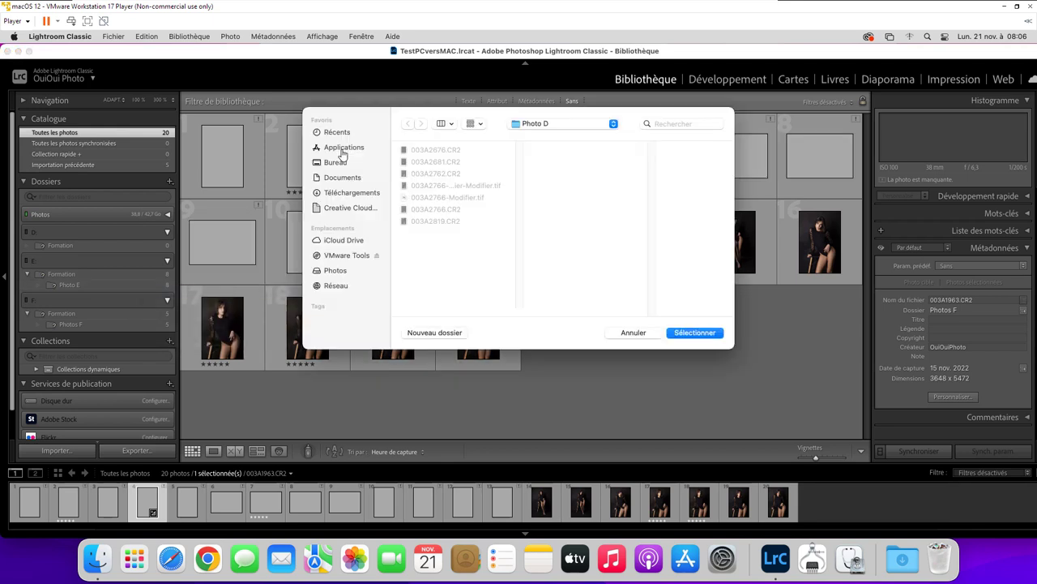
pyautogui.press('super+Up')
pyautogui.press('Down')
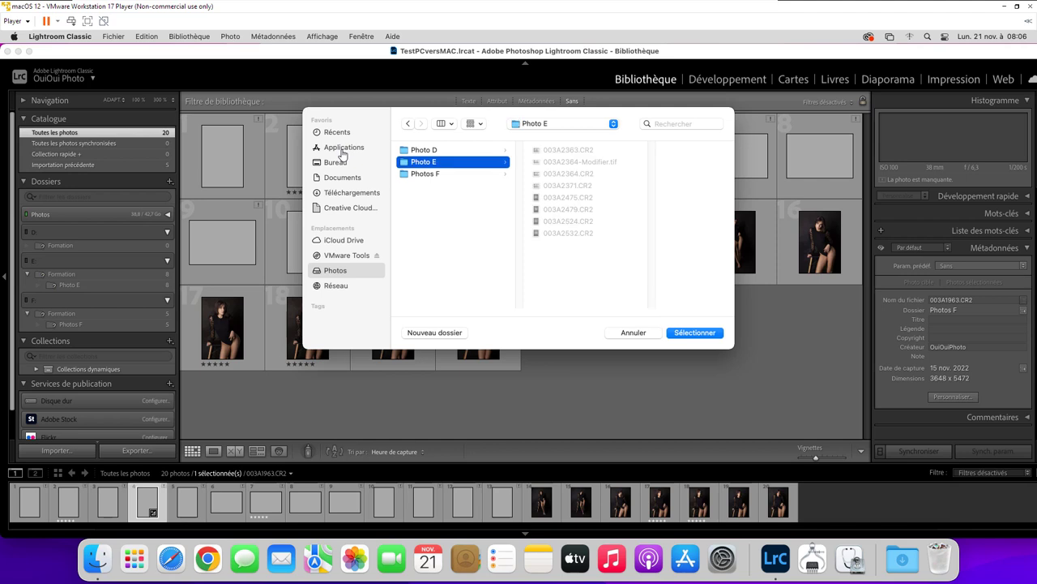
pyautogui.press('Return')
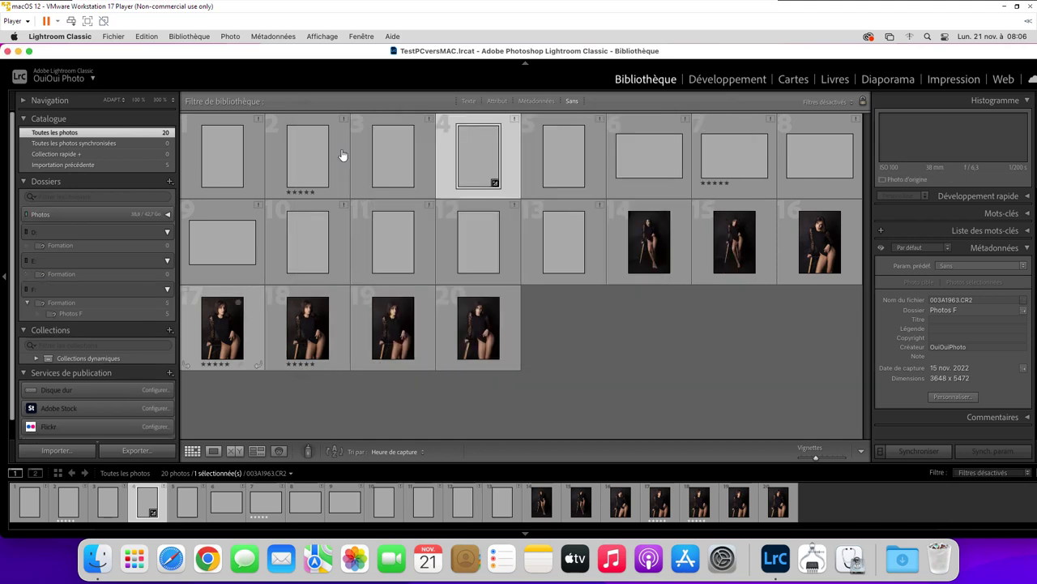
# Relink the missing Photos F folder to its new location on the Mac
pyautogui.rightClick(134, 313)
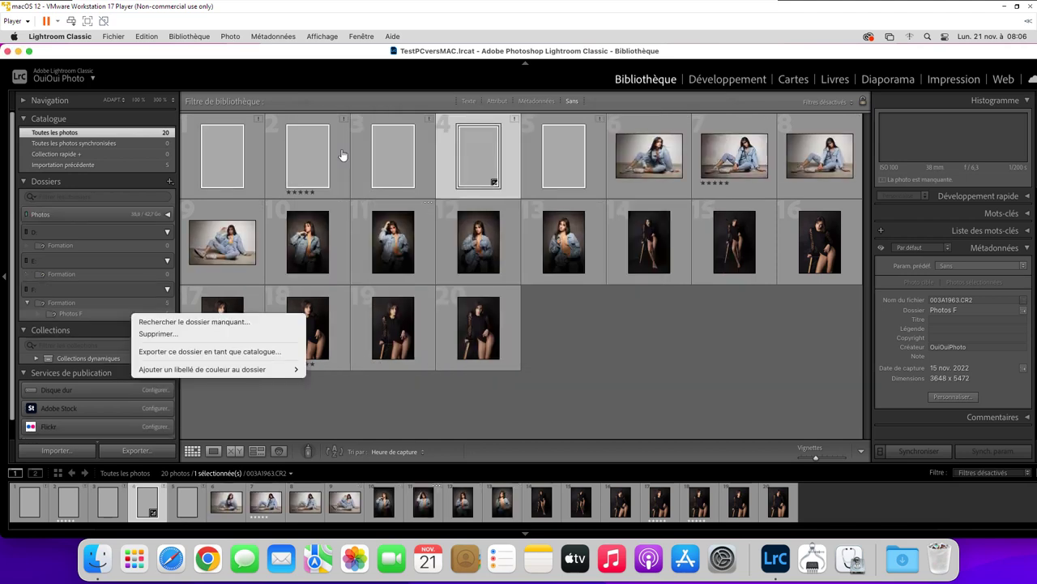
pyautogui.press('Return')
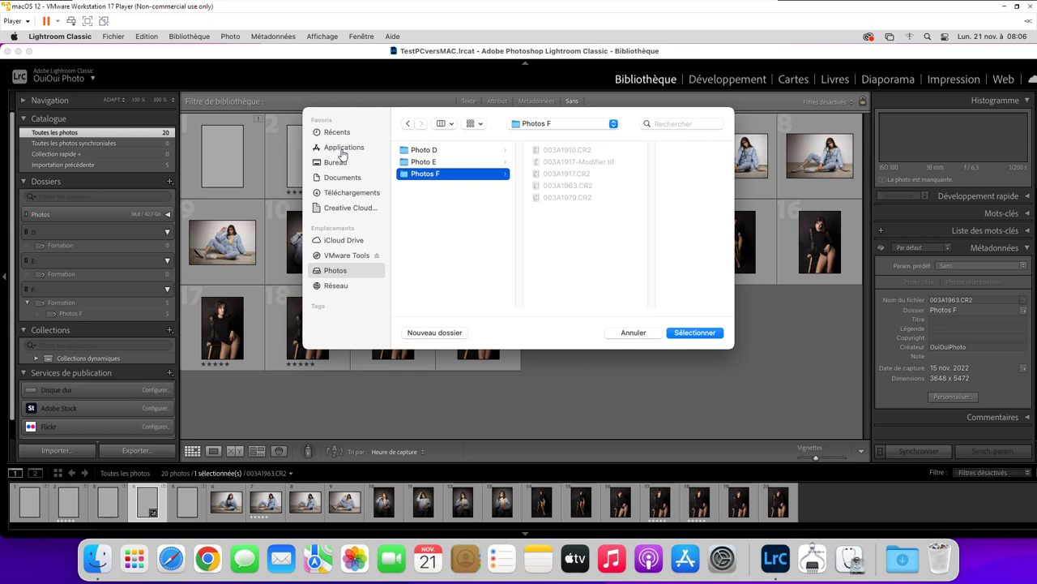
pyautogui.press('Return')
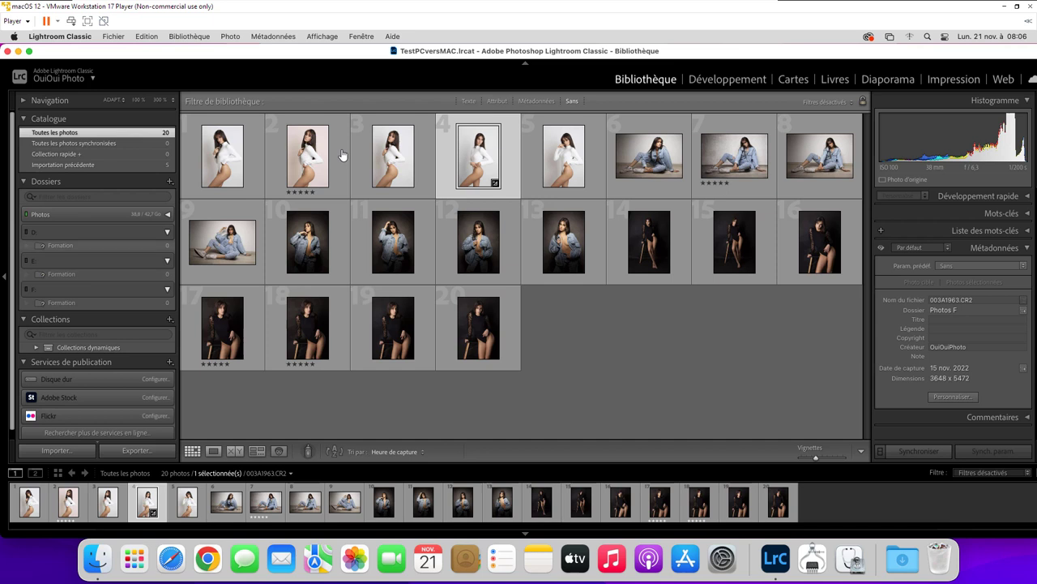
# Remove the leftover missing D, E and F drive entries from the Folders panel
pyautogui.rightClick(72, 245)
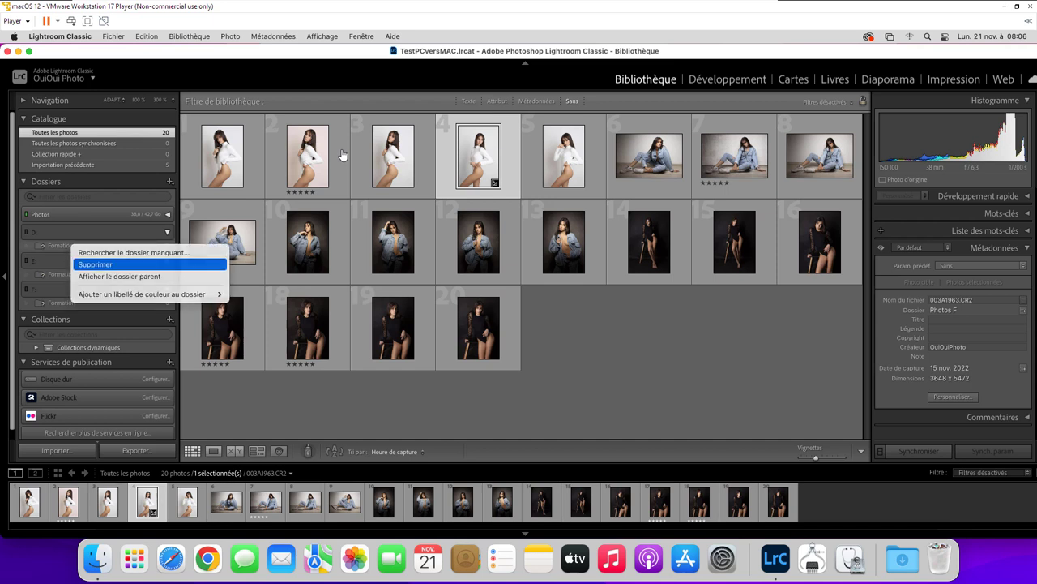
pyautogui.press('Return')
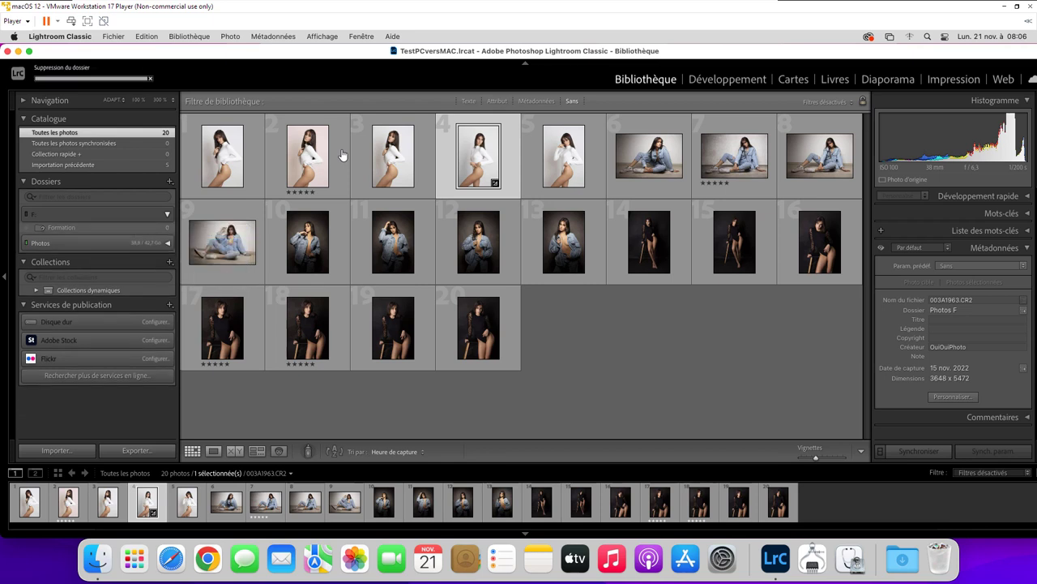
pyautogui.press('Return')
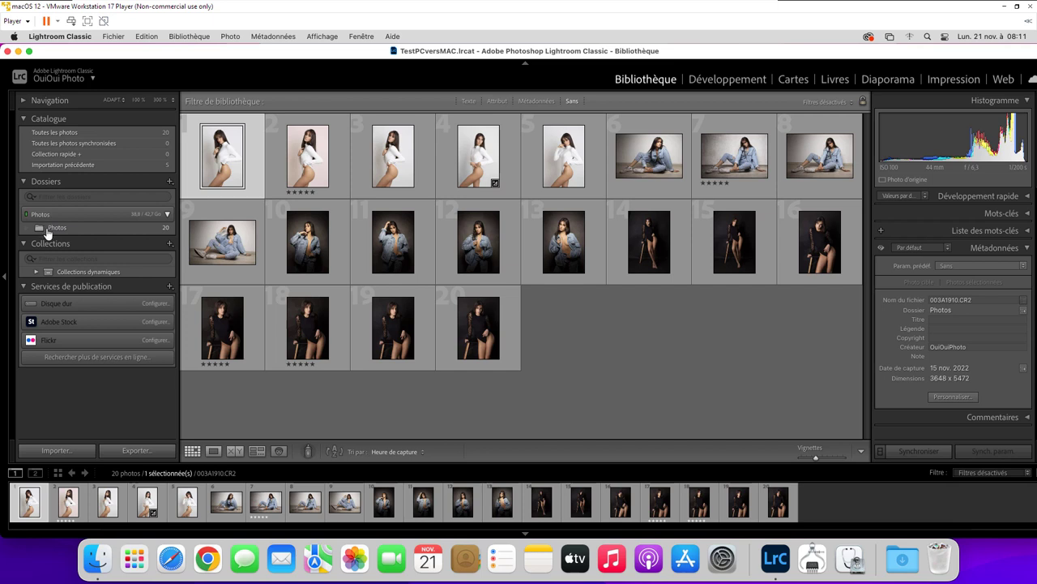
# Return to the PC and view the Transfer MAC folder holding TestPCversMAC.lrcat
pyautogui.press('Num_Lock')
pyautogui.press('Num_Lock')
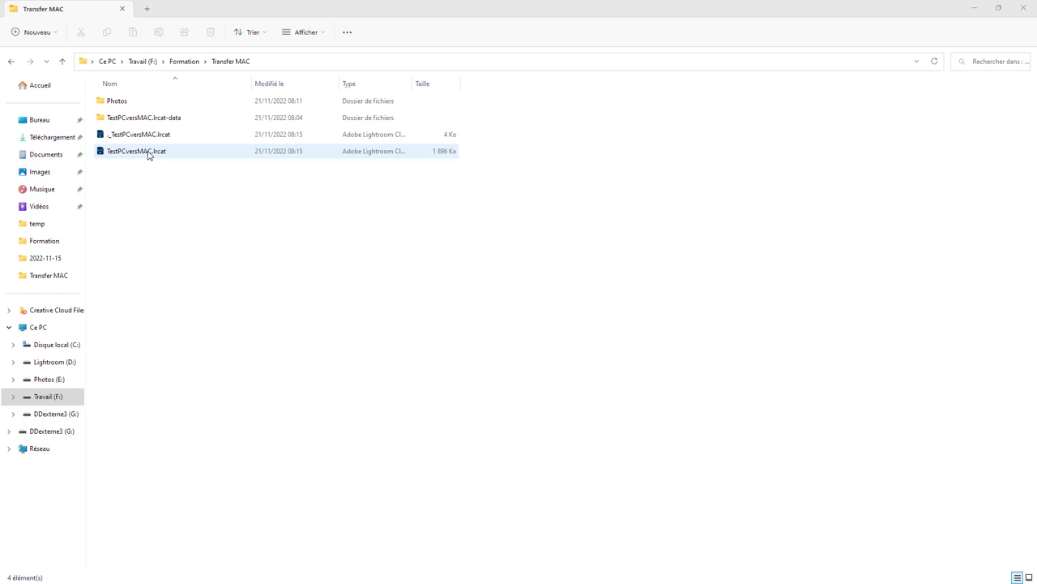
# Launch TestPCversMAC.lrcat from File Explorer in Lightroom Classic
pyautogui.doubleClick(148, 153)
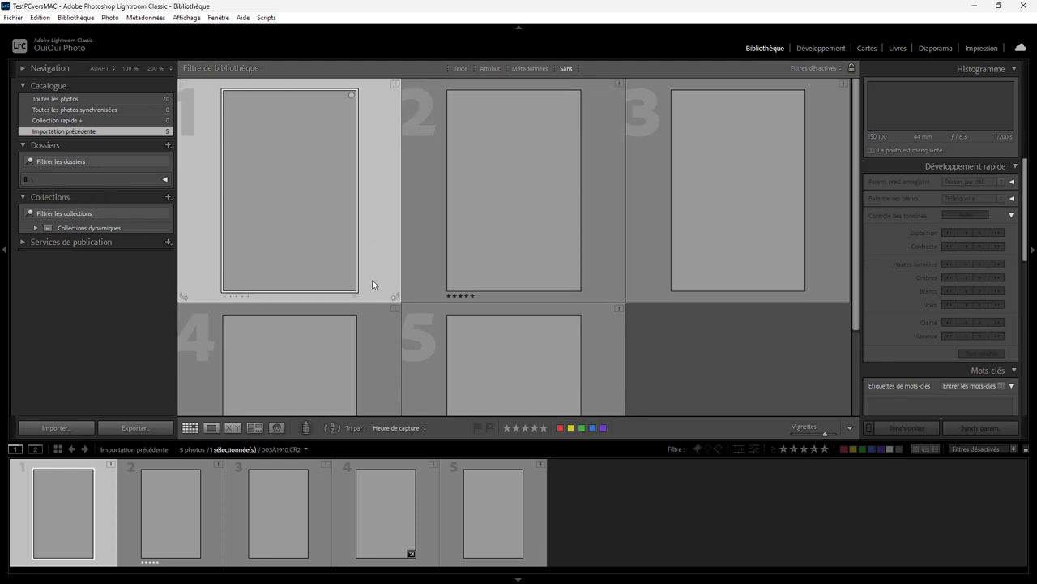
# Relink the missing Photos folder to F:\Formation\Transfer MAC\Photos
pyautogui.moveTo(50, 179)
pyautogui.click(166, 179)
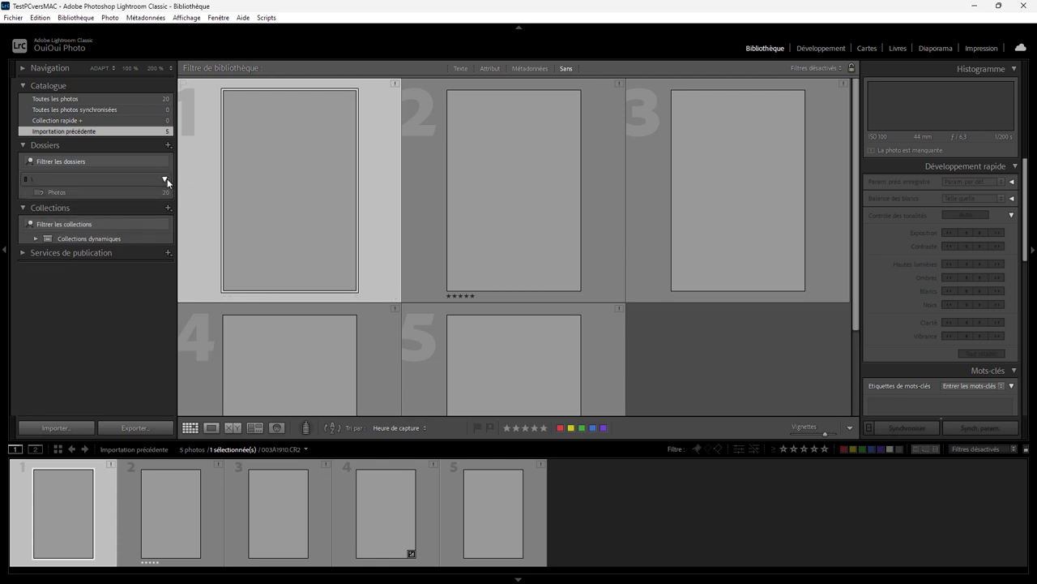
pyautogui.rightClick(72, 195)
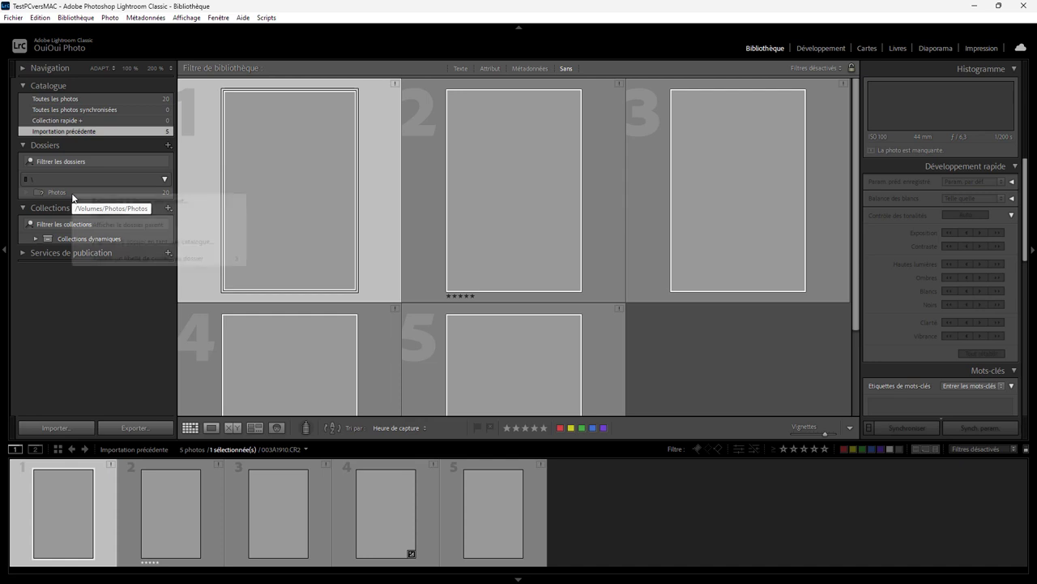
pyautogui.click(112, 204)
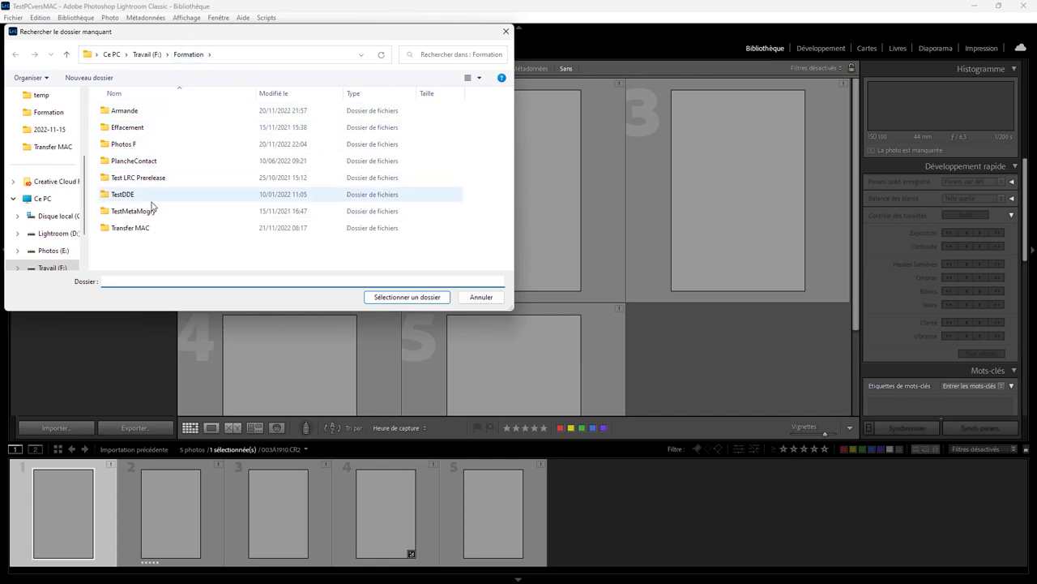
pyautogui.doubleClick(130, 230)
pyautogui.click(126, 114)
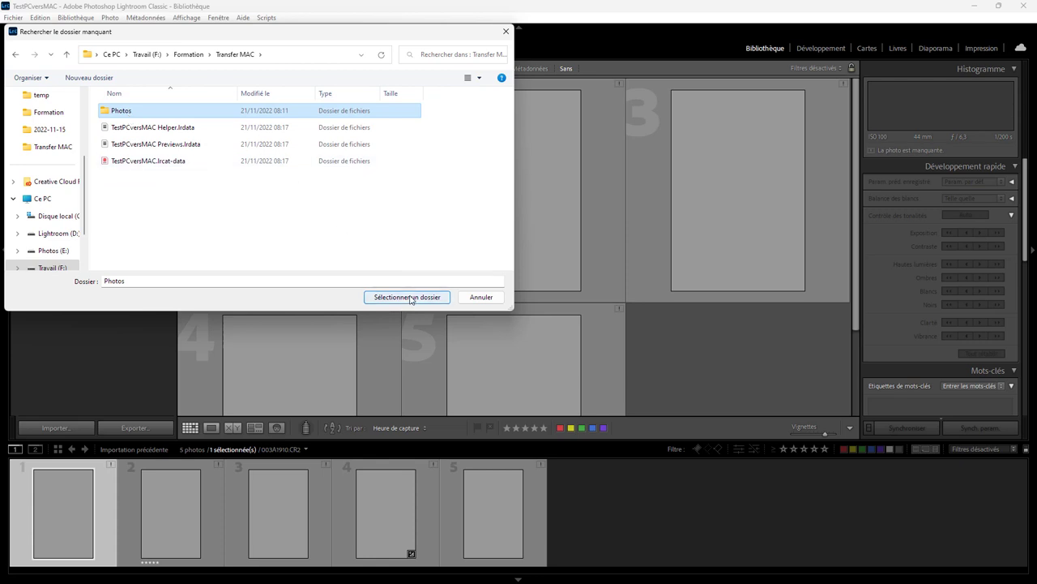
pyautogui.click(409, 295)
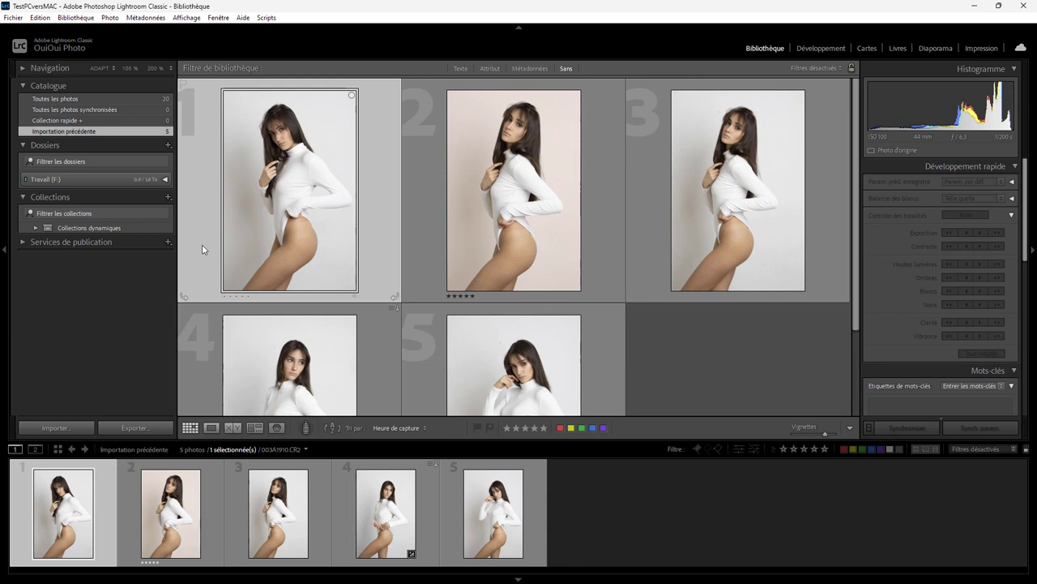
# Expand Travail (F:) in the Folders panel to show the relinked Photos subfolder
pyautogui.click(165, 180)
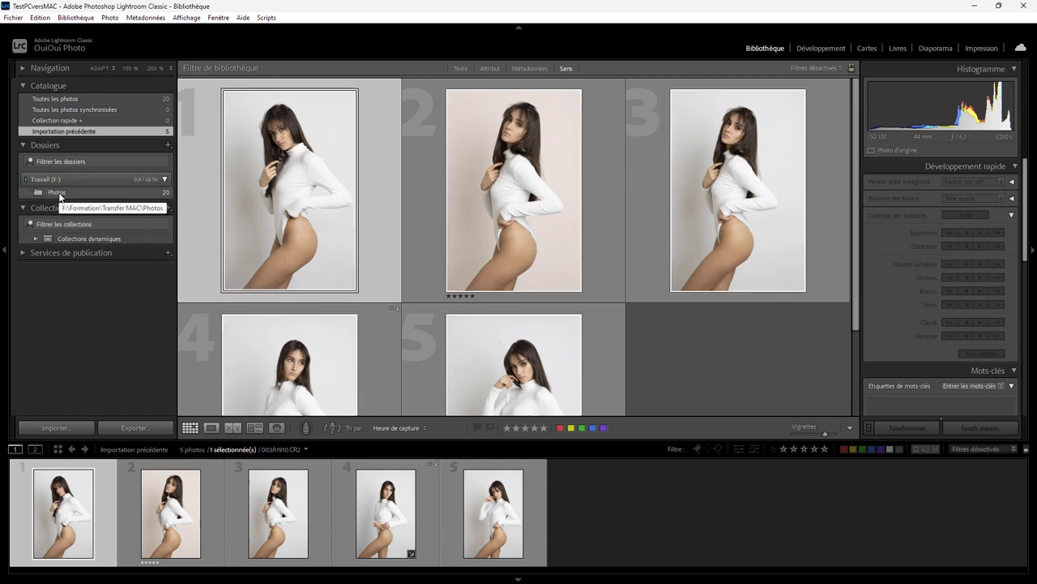